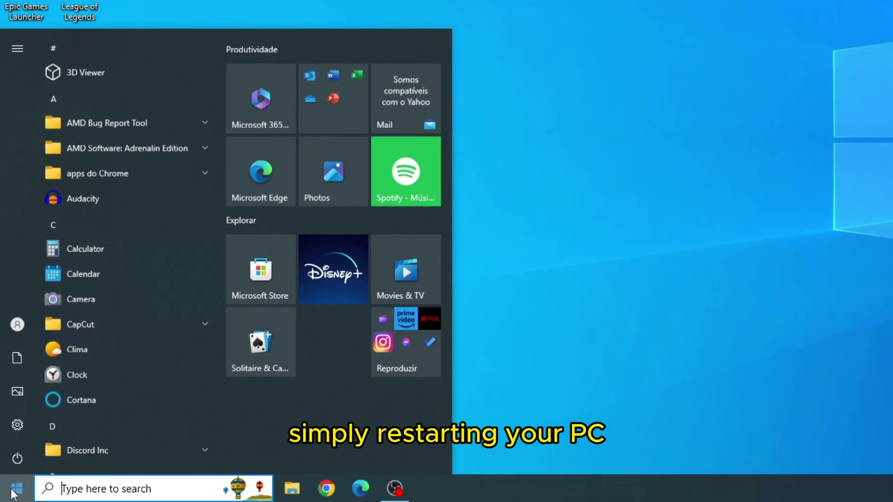
Restart the PC using the Power button in the Start menu
click(12, 460)
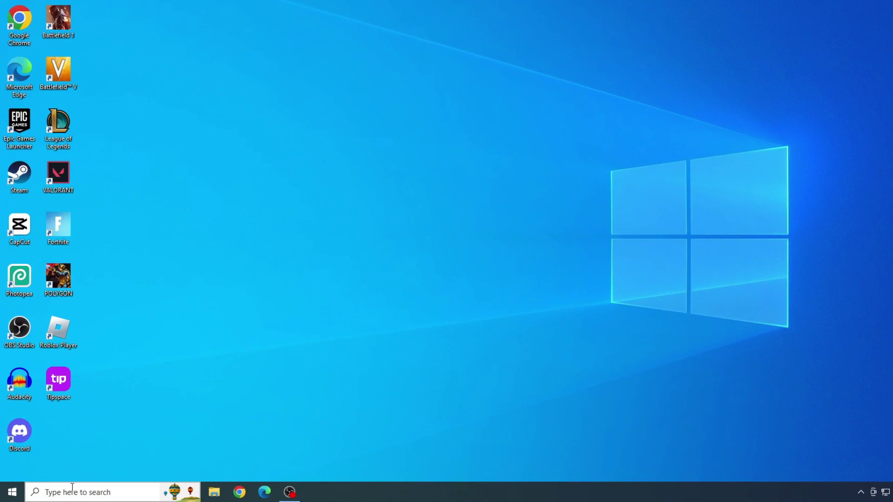
Run Disk Cleanup on C: to delete only Thumbnails, unchecking Downloaded Program Files and Temporary Internet Files
click(62, 493)
text(disk)
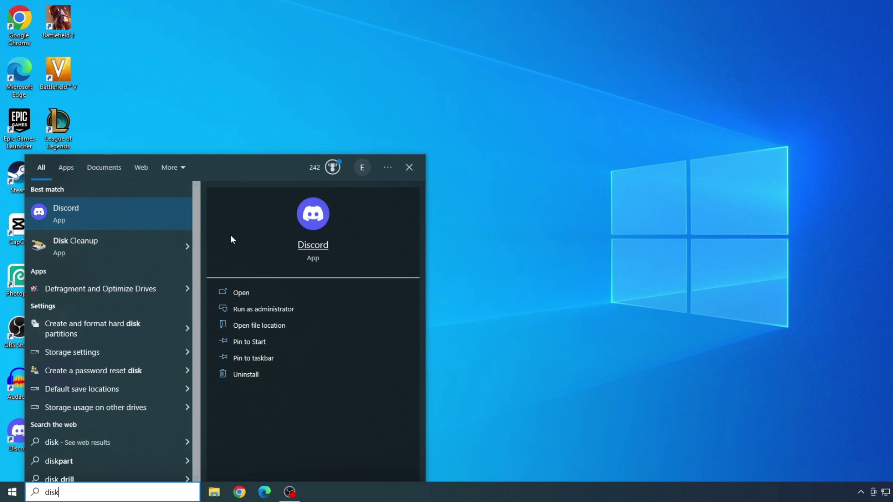
click(113, 248)
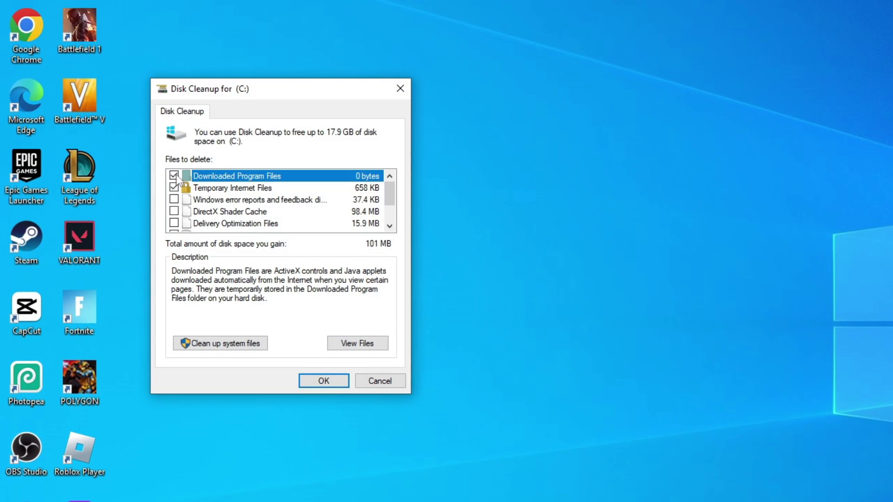
click(174, 177)
click(173, 188)
scroll(313, 196, down, 1)
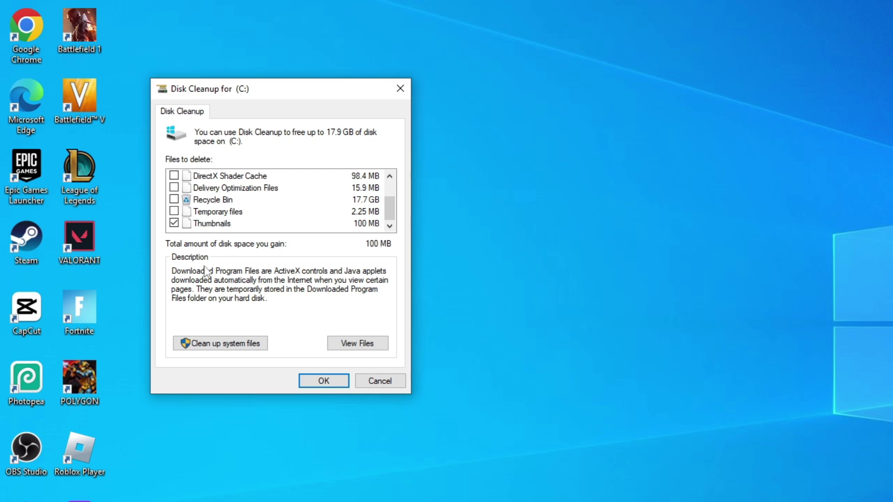
click(325, 381)
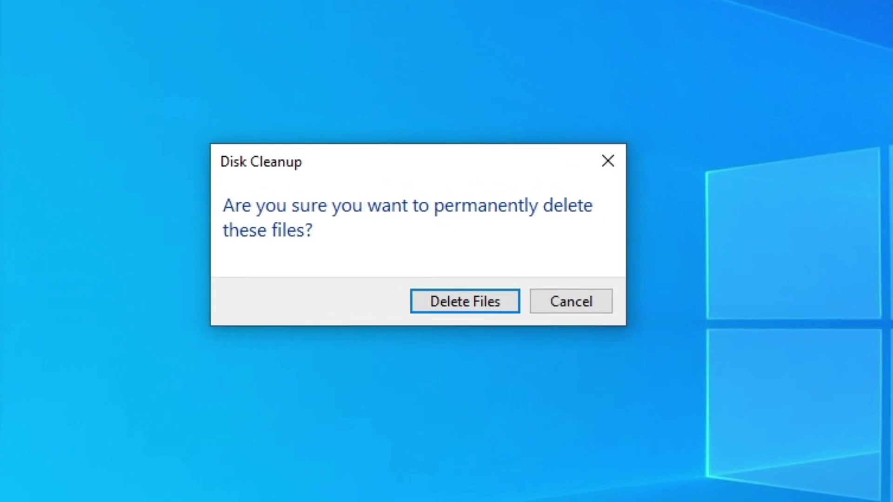
click(443, 303)
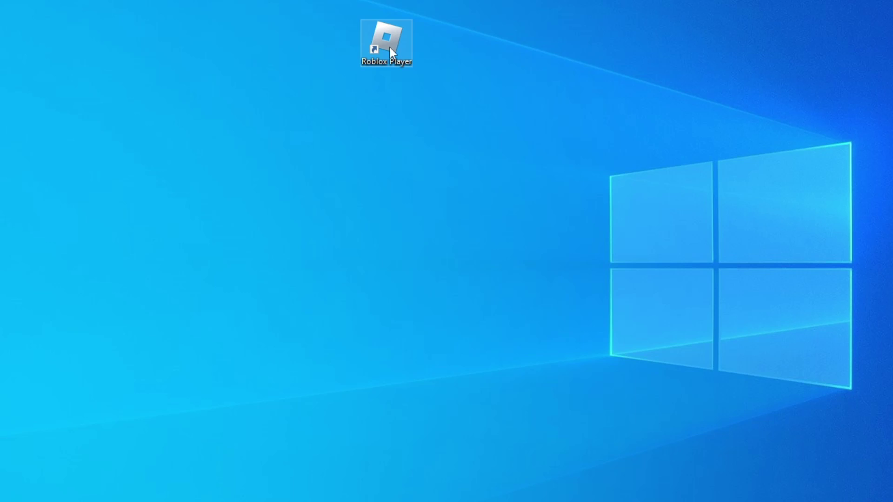
Check 'Disable fullscreen optimizations' in the Roblox Player shortcut's Compatibility properties and apply
right_click(395, 46)
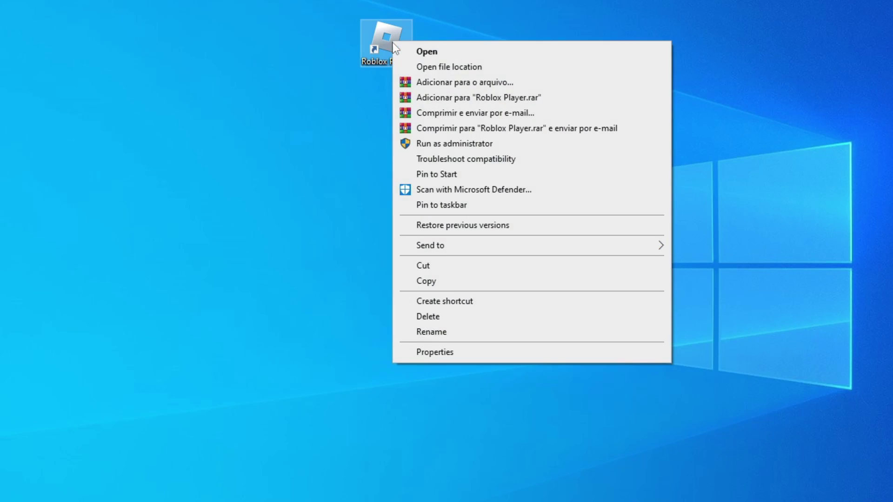
click(520, 353)
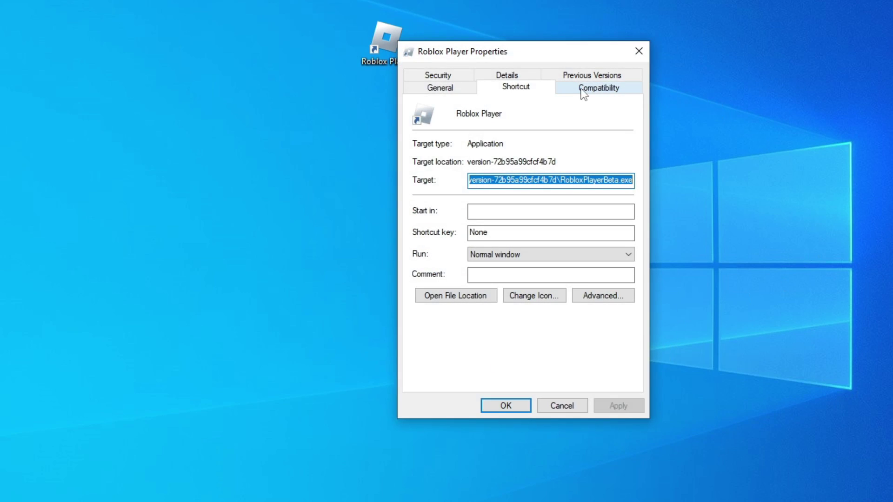
click(595, 90)
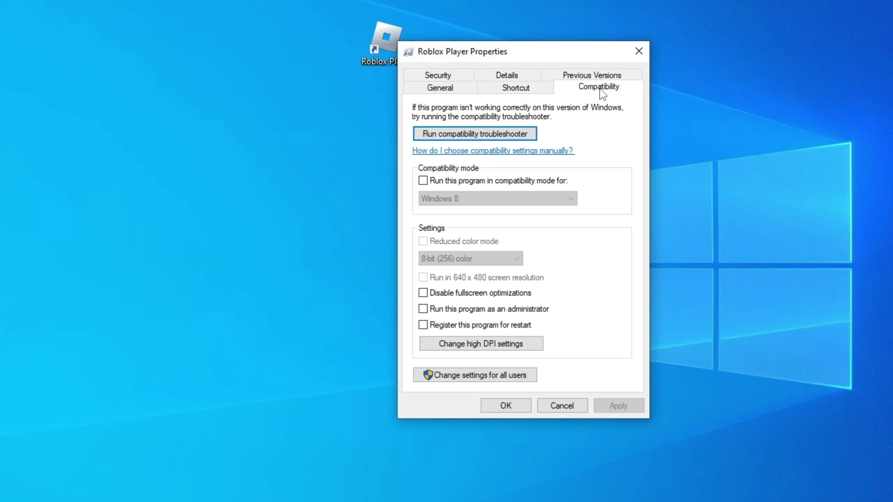
click(454, 294)
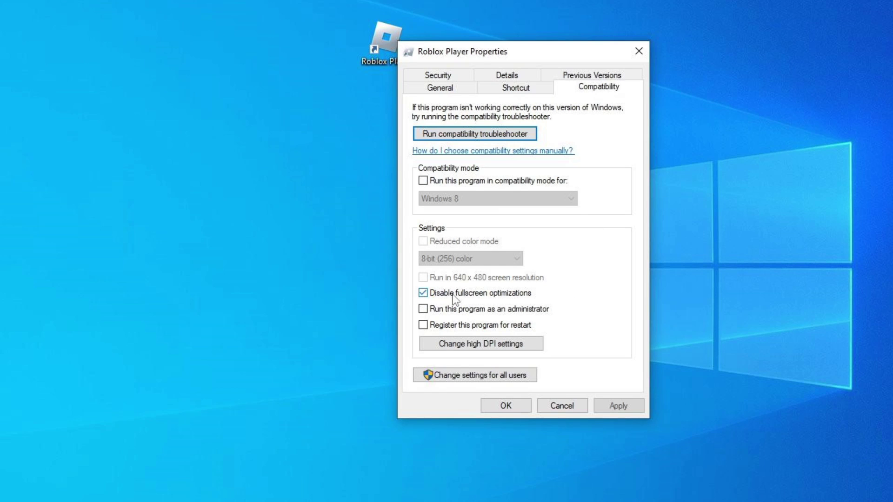
click(623, 408)
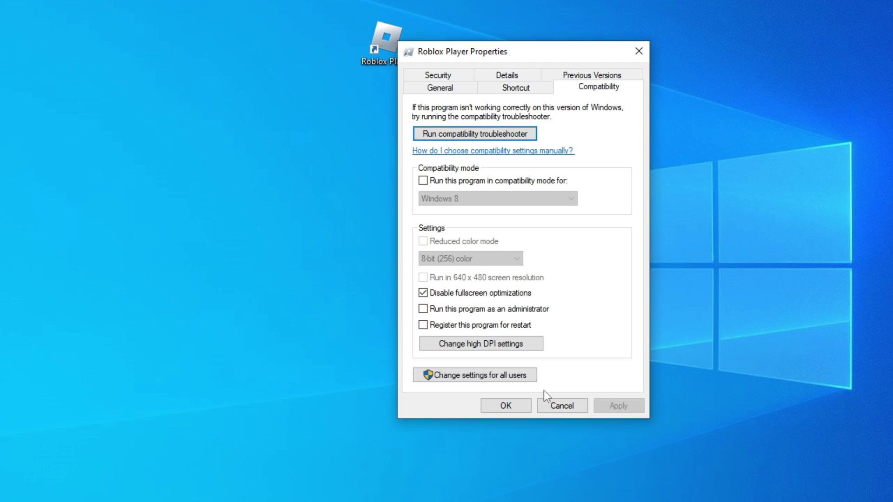
click(499, 405)
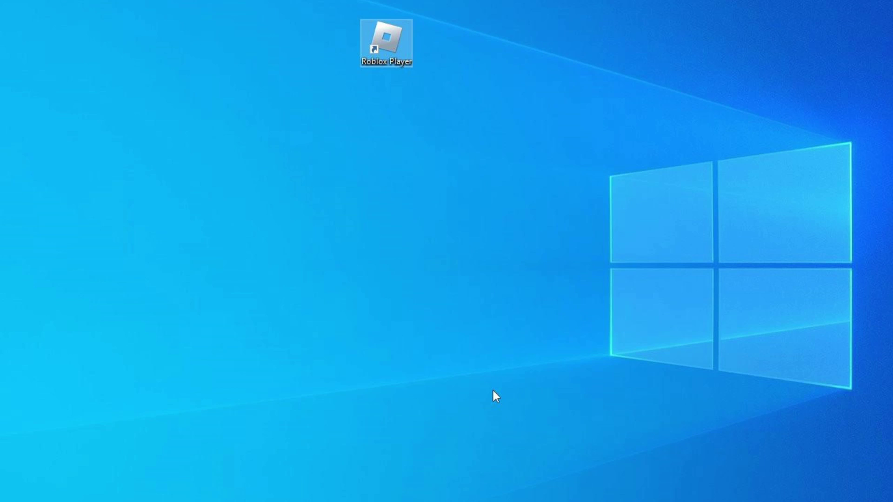
Re-enable fullscreen optimizations and set Roblox Player to always run as administrator
right_click(384, 43)
click(434, 352)
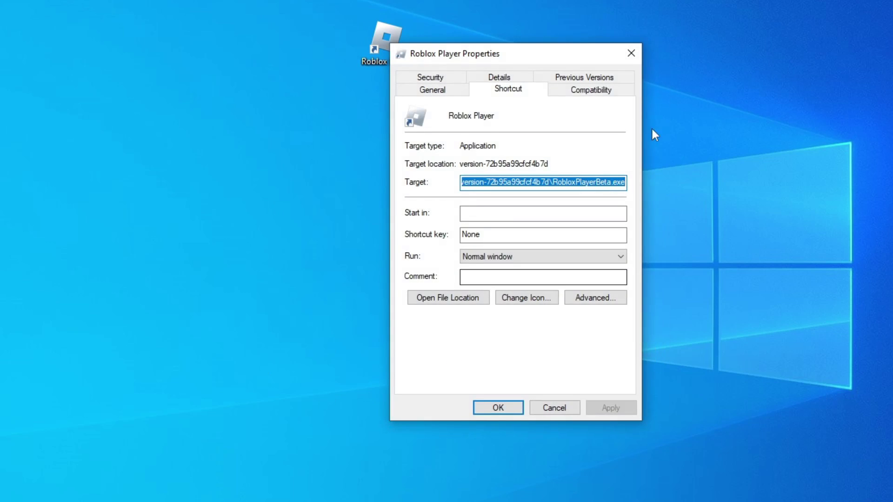
click(591, 88)
click(486, 297)
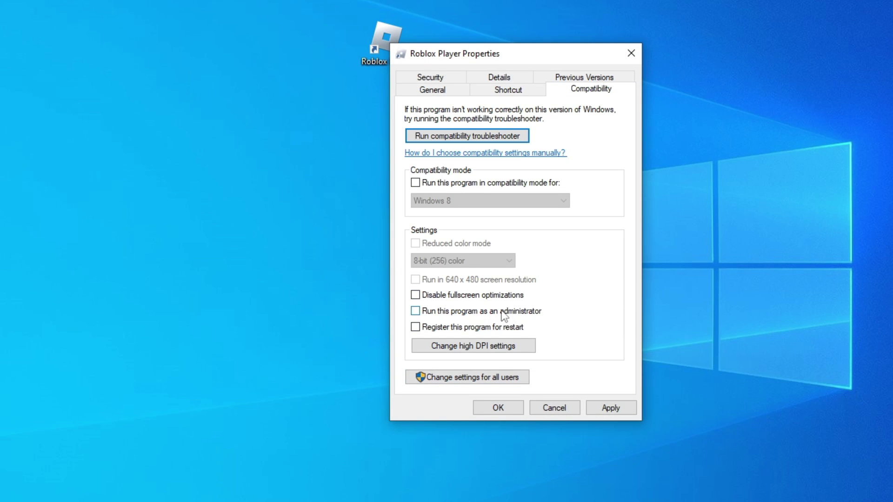
click(502, 314)
click(618, 409)
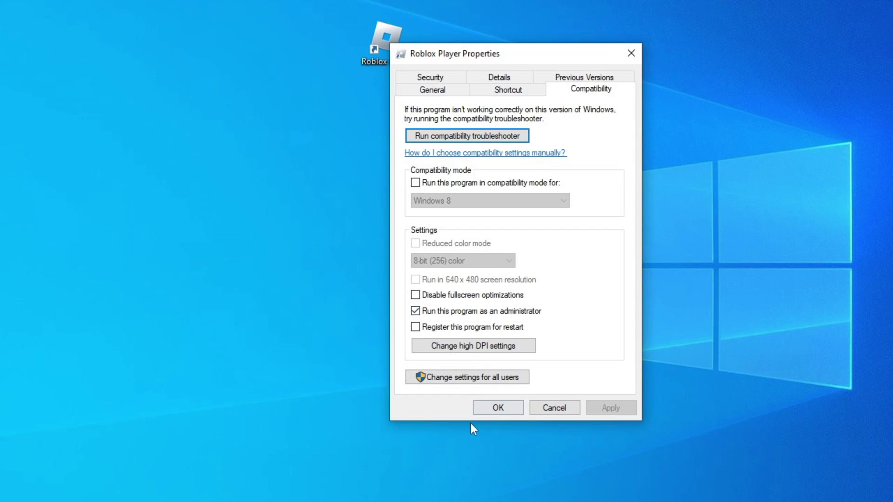
click(504, 408)
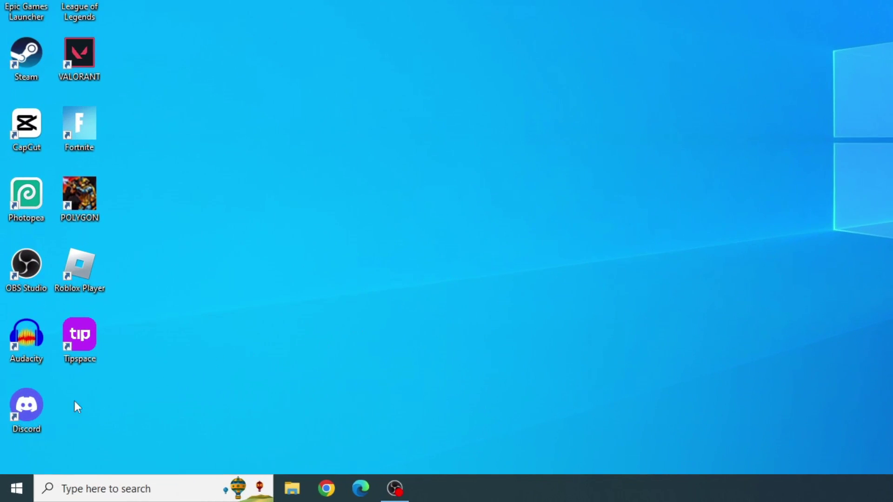
click(8, 491)
click(4, 431)
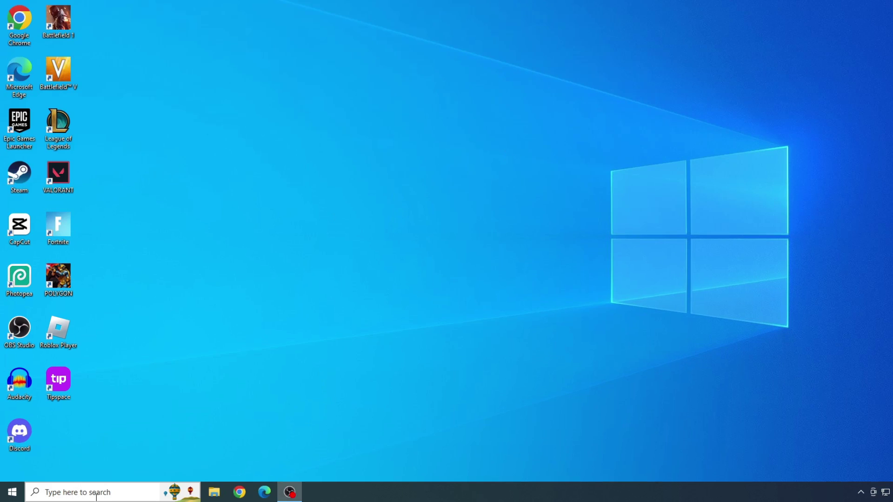
Search 'roblox', go to Programs and Features, and bring up Roblox Player's Uninstall option
click(96, 493)
text(roblox)
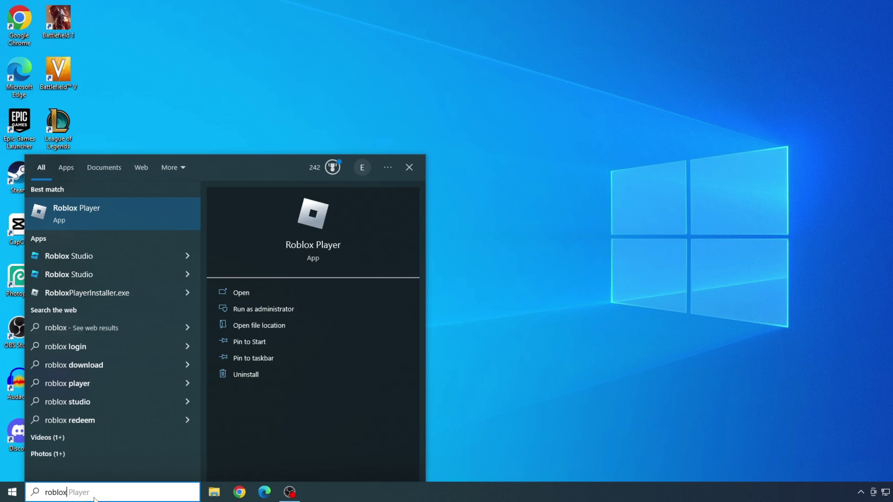
click(321, 373)
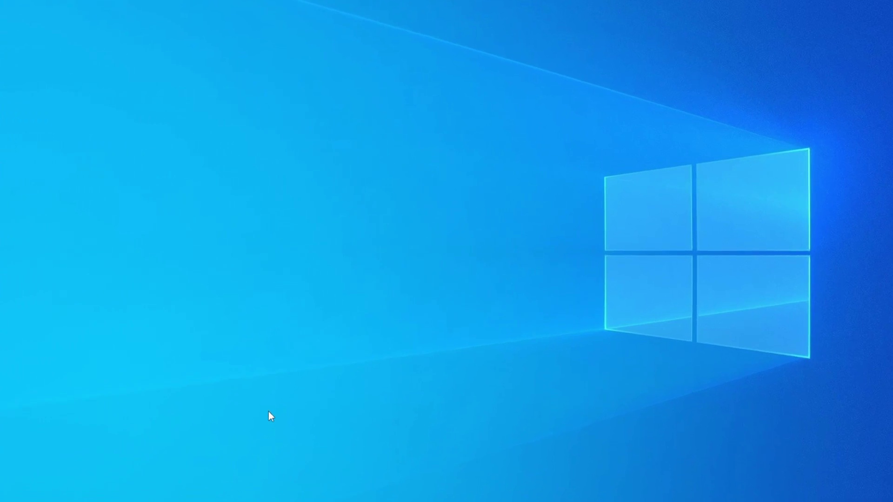
scroll(550, 256, down, 2)
scroll(550, 256, down, 5)
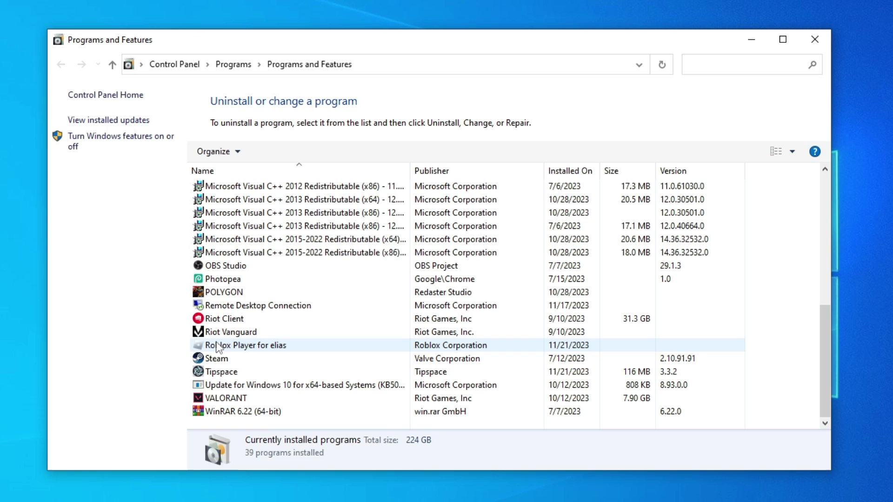
right_click(216, 342)
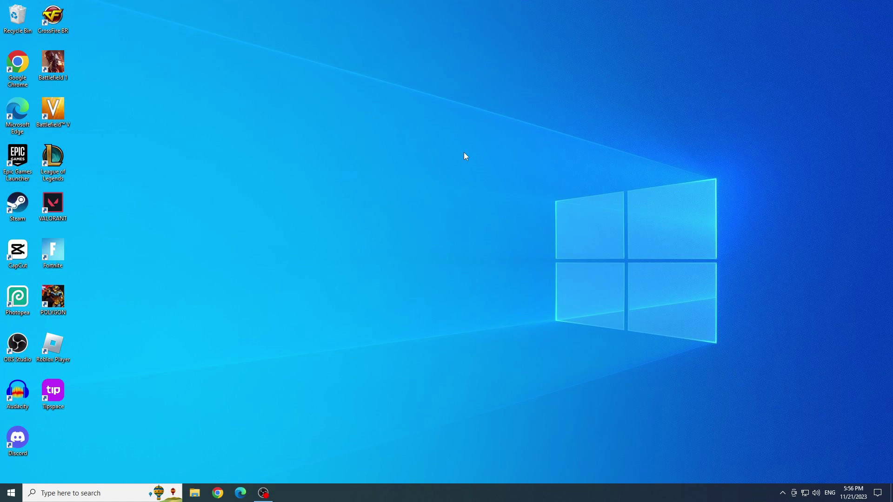
Search for 'microsoft store' in the taskbar search box
click(83, 493)
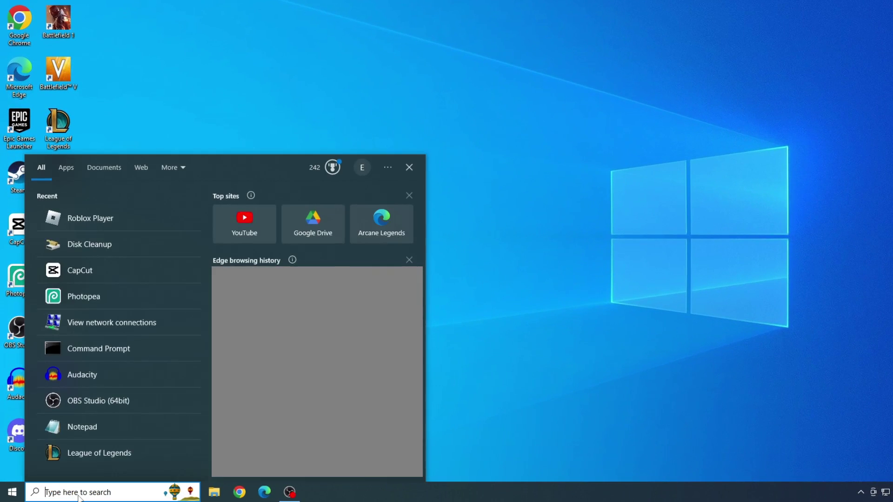
text(microsoft)
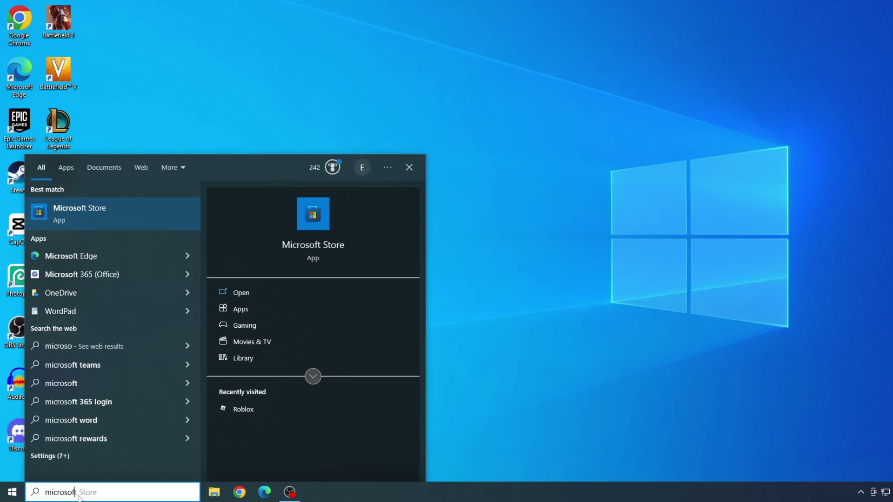
text( store)
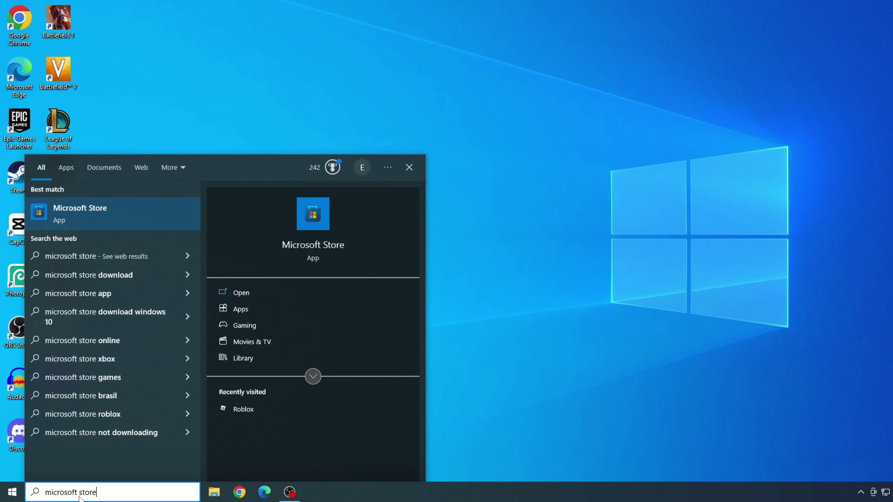
Launch Microsoft Store, search 'roblox', and open the Roblox product page
click(105, 213)
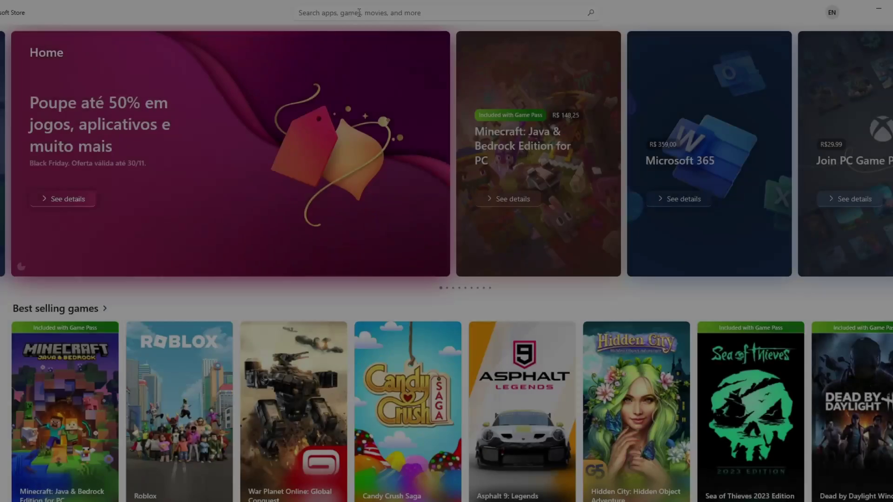
click(339, 14)
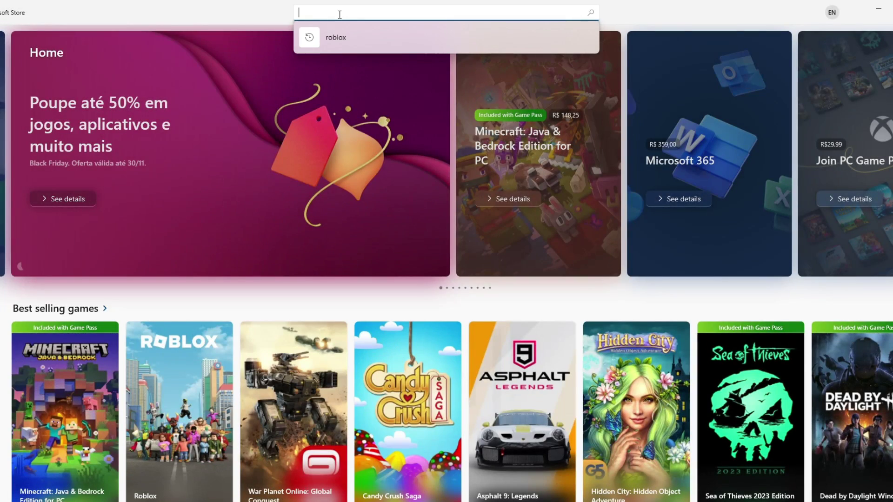
text(roblox)
key(Return)
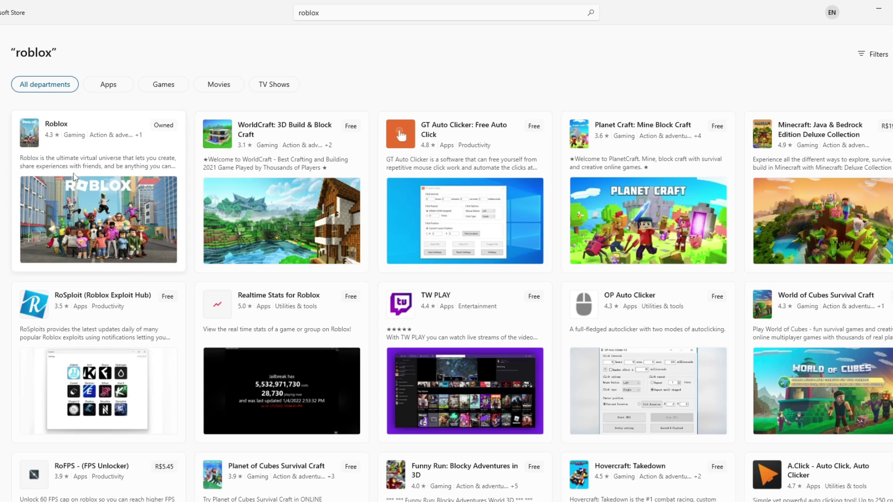
click(73, 177)
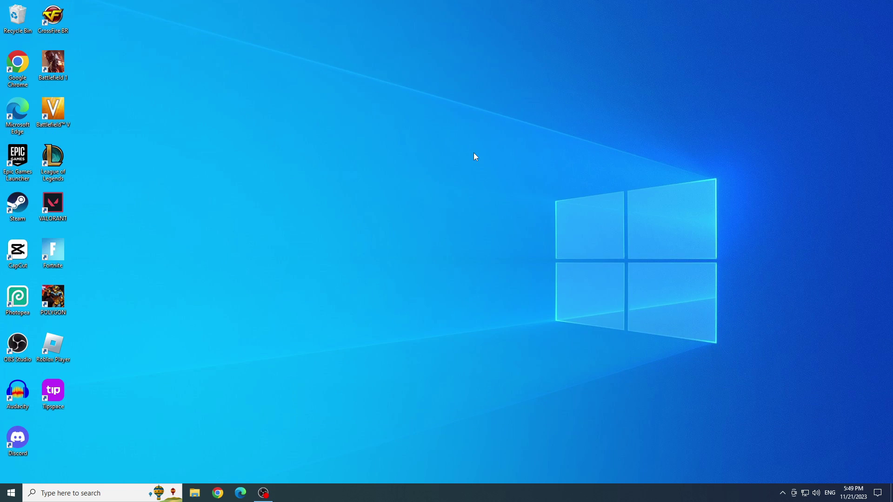
Open AppData via Win+R, go into Local, and delete the Roblox folder
key(super+r)
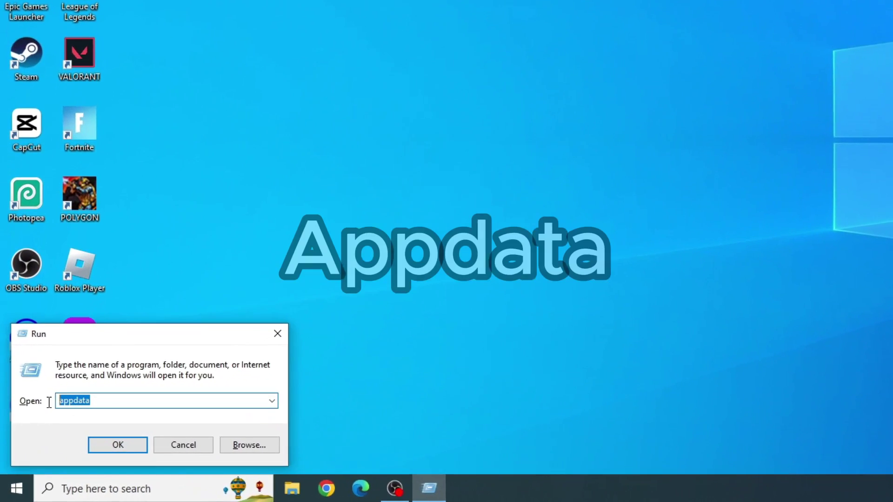
text(appdata)
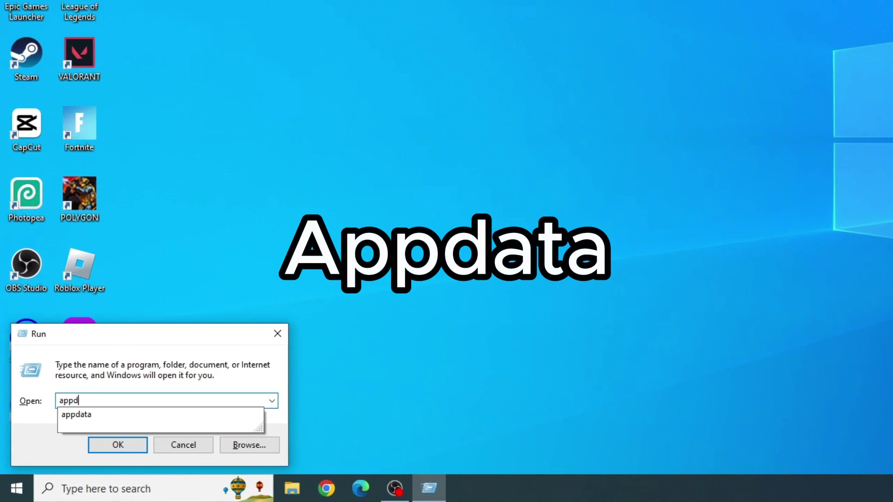
click(122, 445)
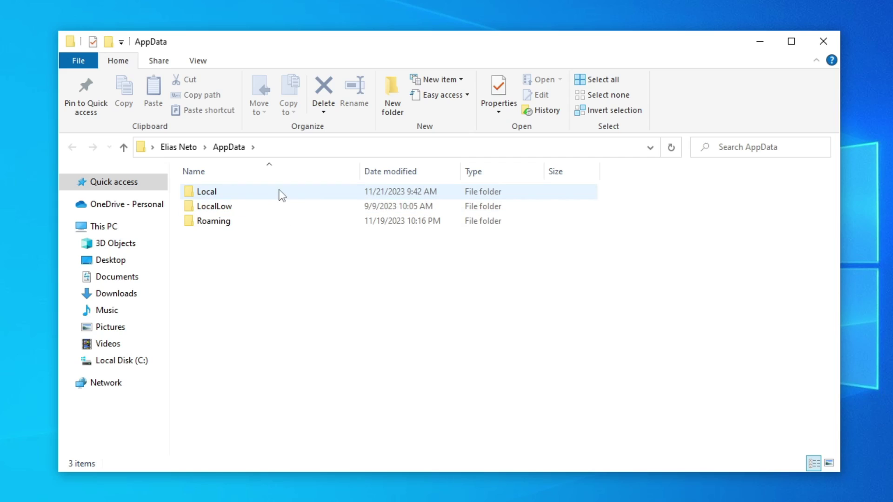
double_click(279, 194)
scroll(718, 218, down, 8)
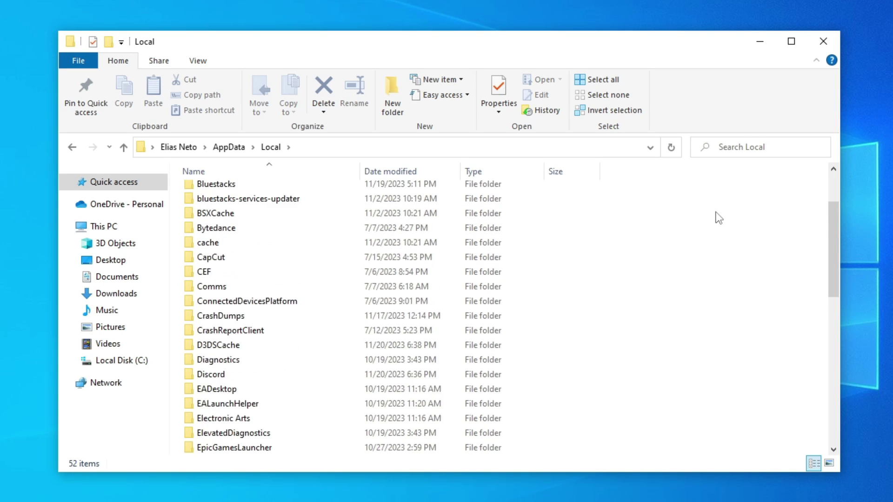
scroll(718, 218, down, 2)
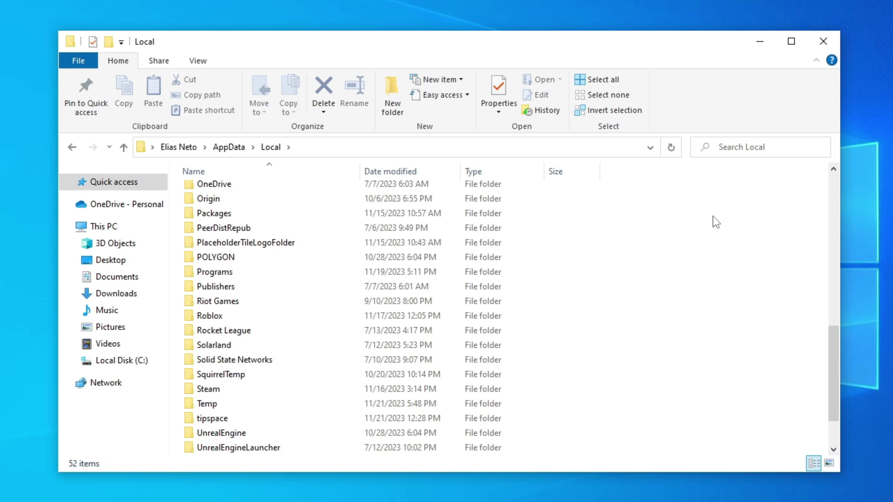
right_click(201, 317)
click(278, 269)
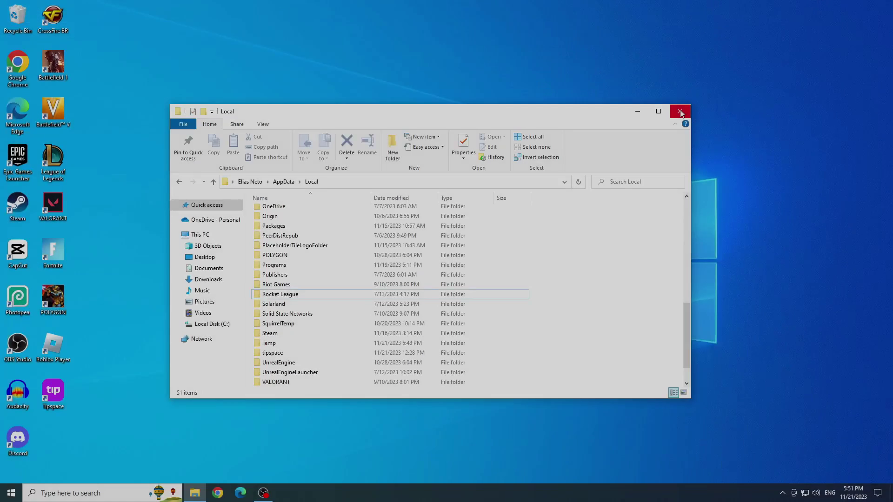
Close the Local window, open %temp% via Win+R, and delete its Roblox folder
click(680, 112)
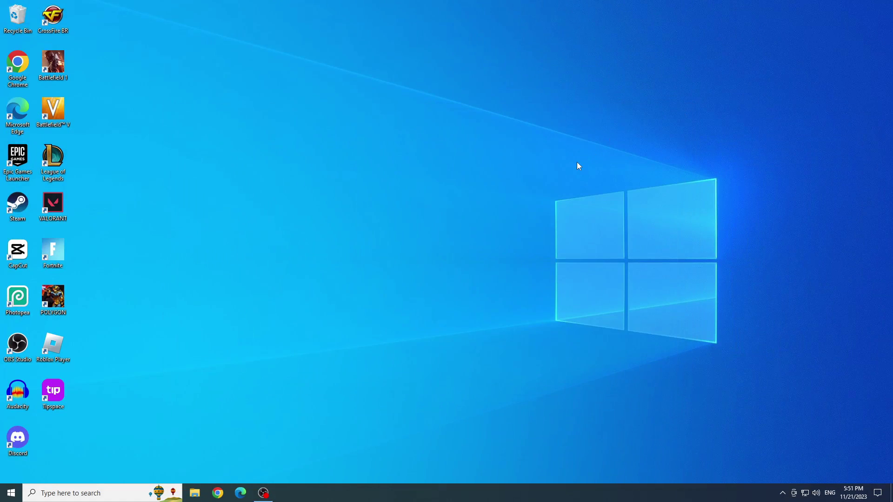
key(super+r)
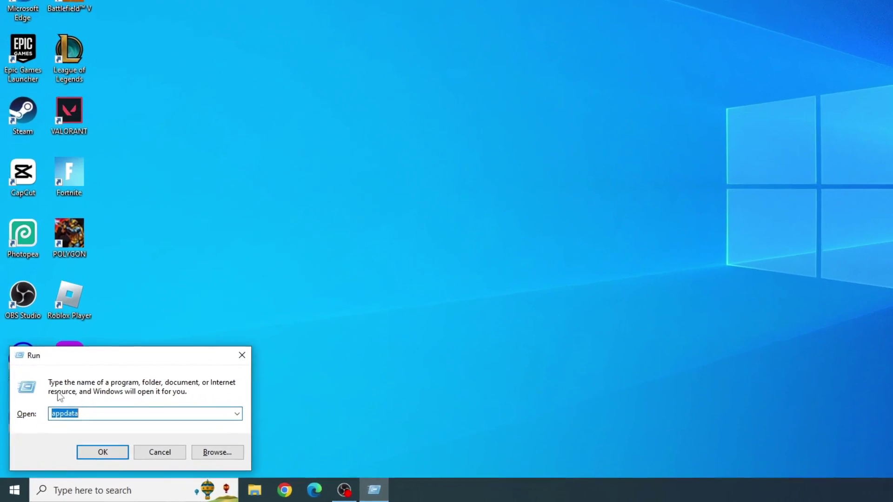
text(%)
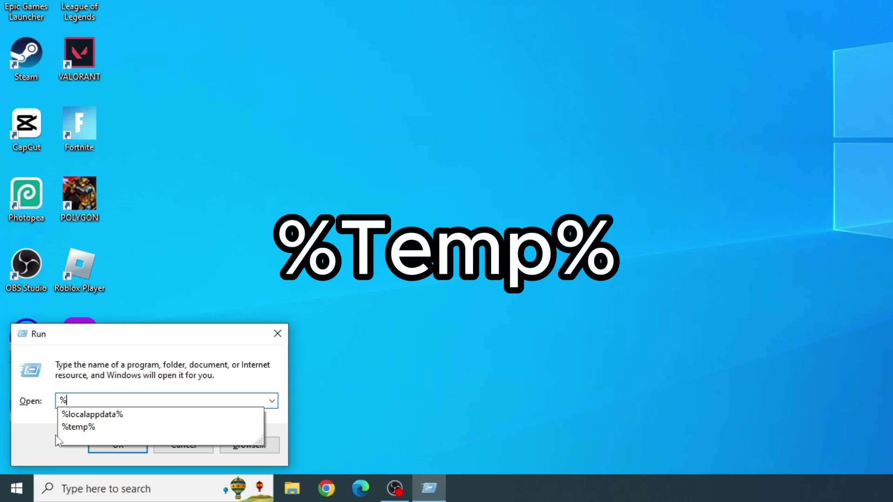
text(temp%)
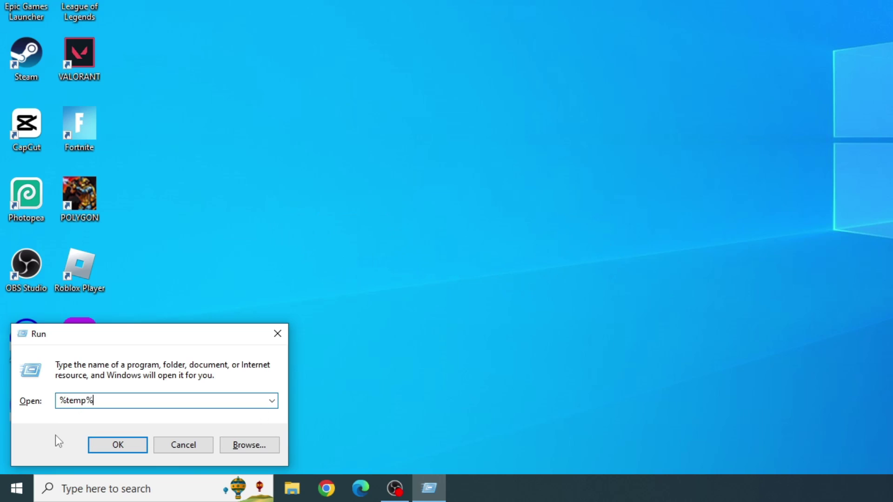
click(117, 445)
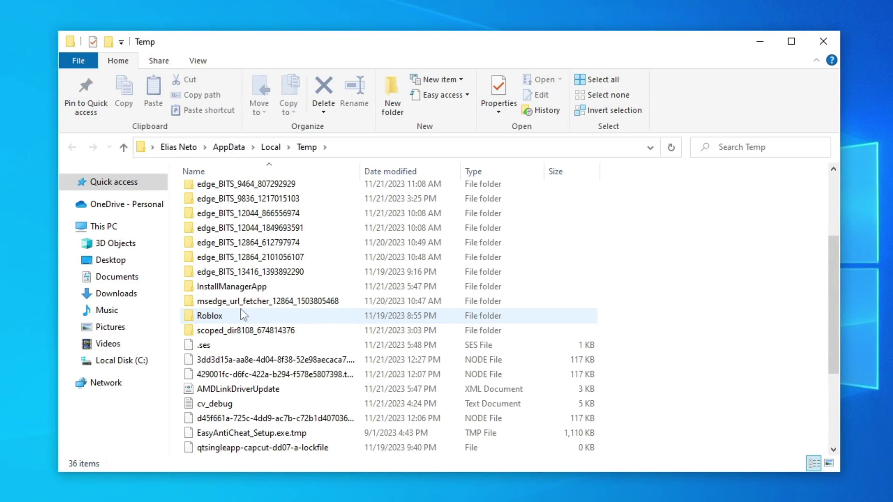
click(207, 317)
right_click(205, 317)
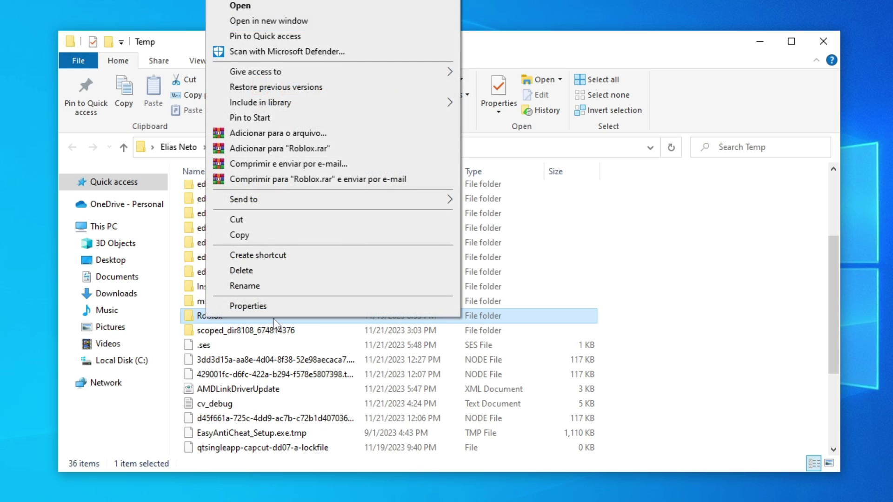
click(292, 270)
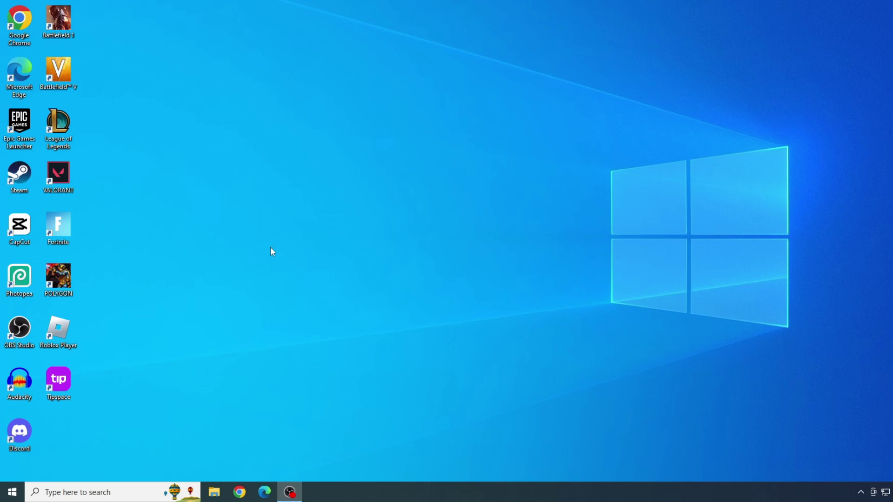
Search 'roblox', open Programs and Features, and uninstall Roblox Player
click(95, 497)
text(ro)
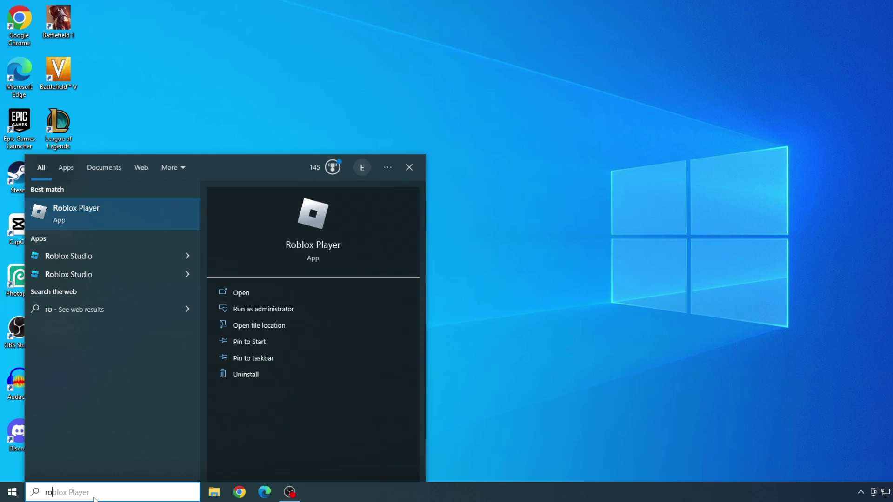
text(blox)
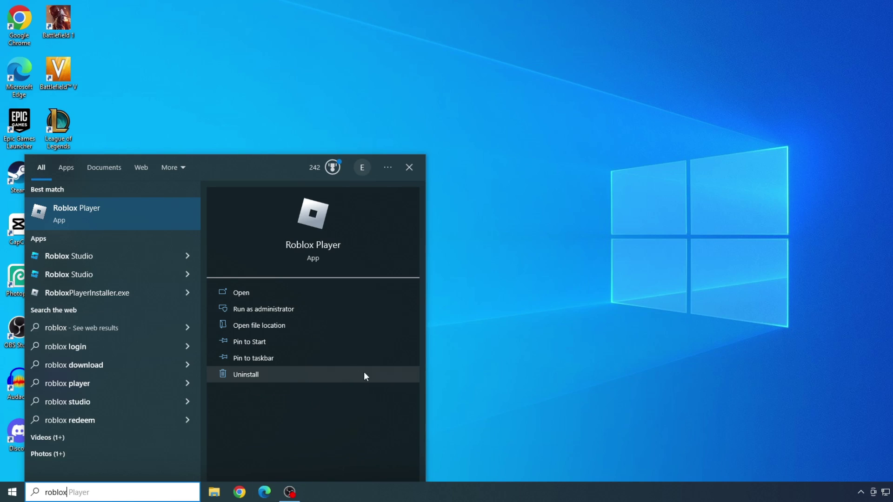
click(321, 374)
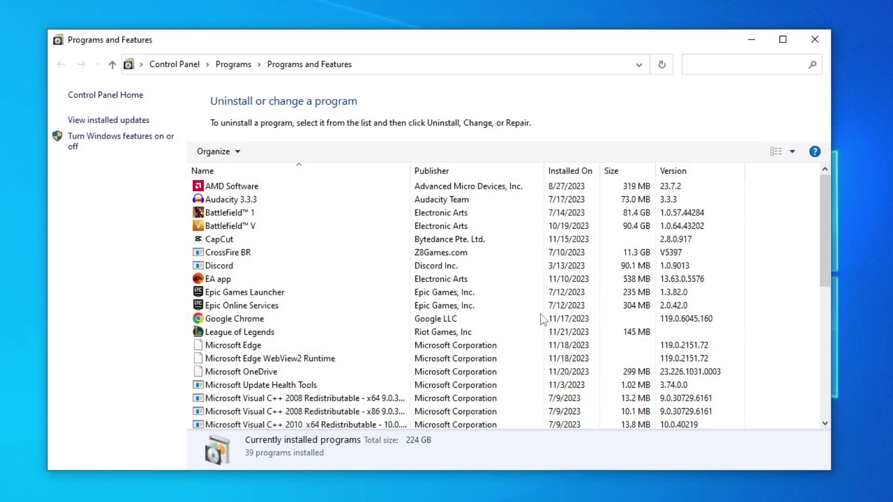
scroll(549, 255, down, 6)
scroll(549, 254, down, 1)
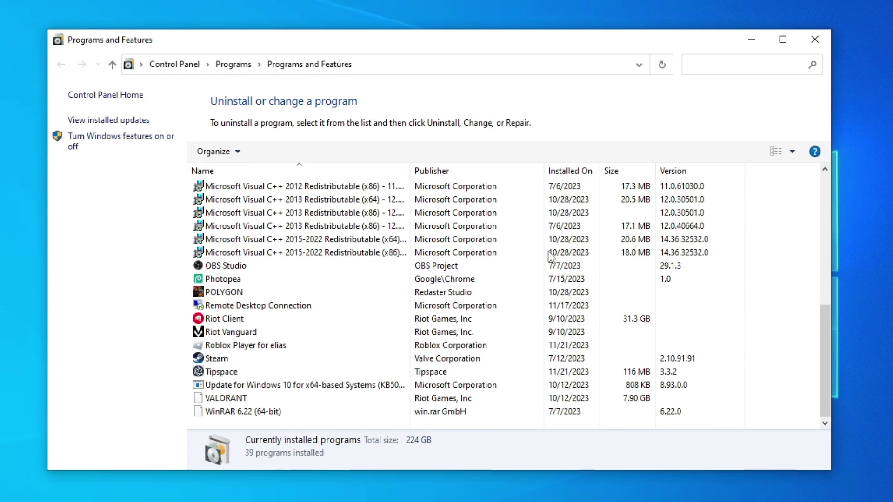
right_click(218, 346)
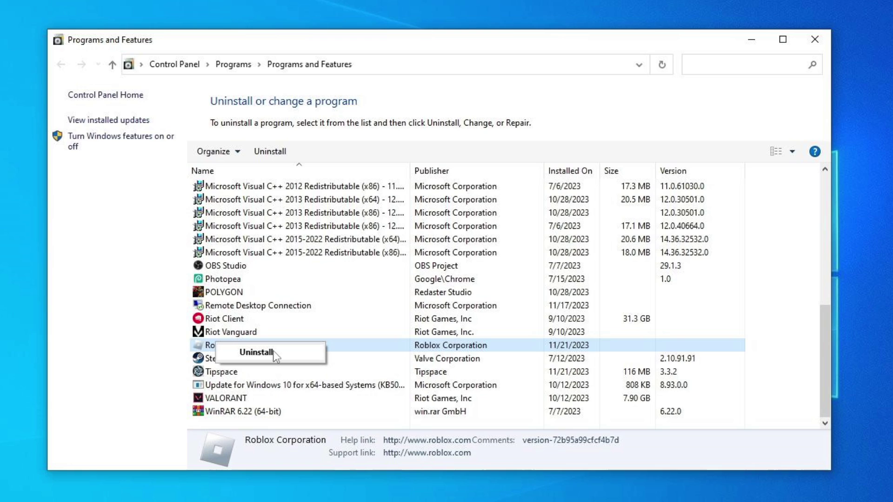
click(137, 341)
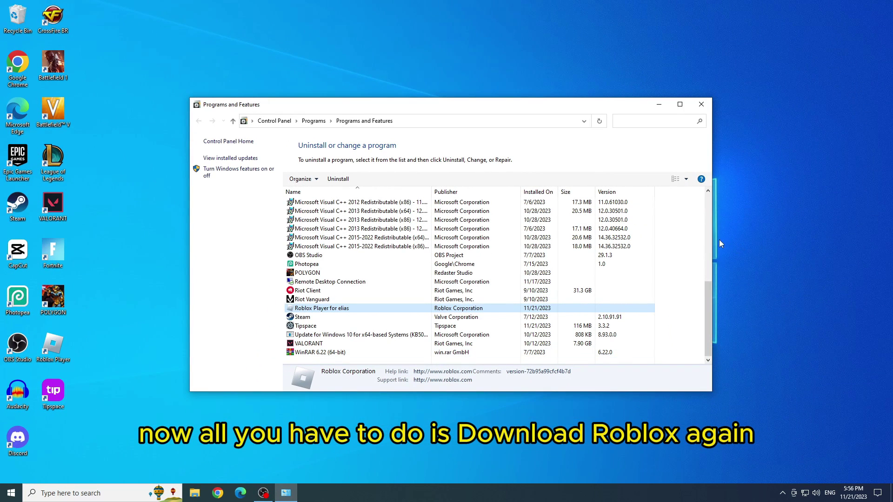
Close the Programs and Features window
click(700, 104)
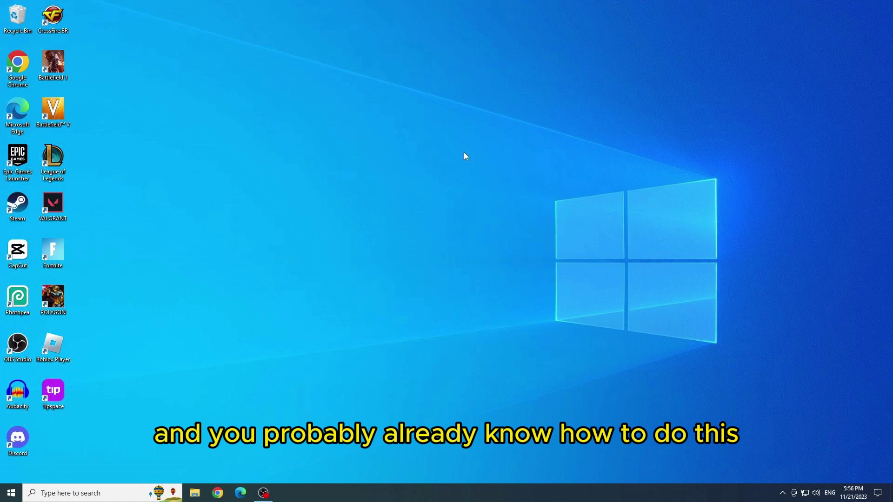